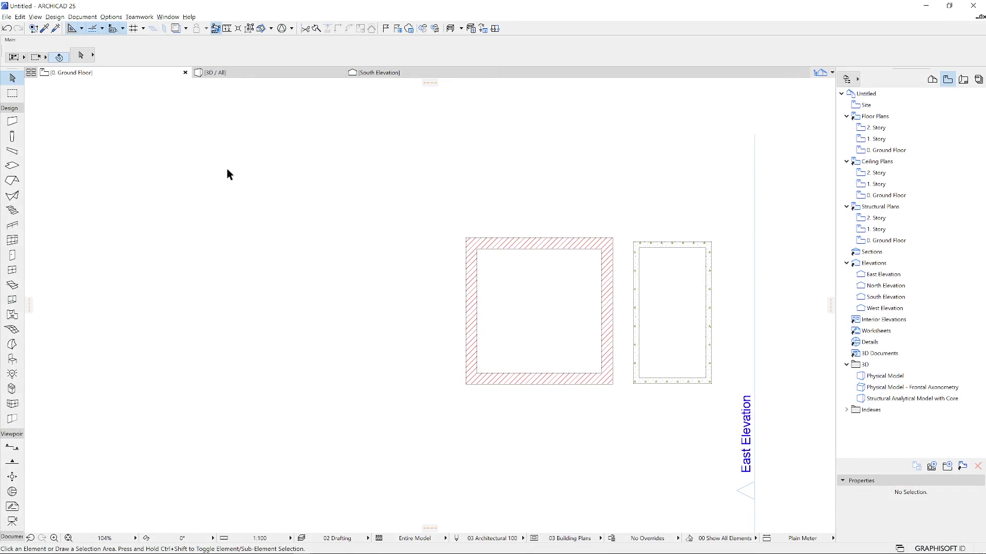
Select the Wall tool and check its favorites list in the Info Box
click(21, 123)
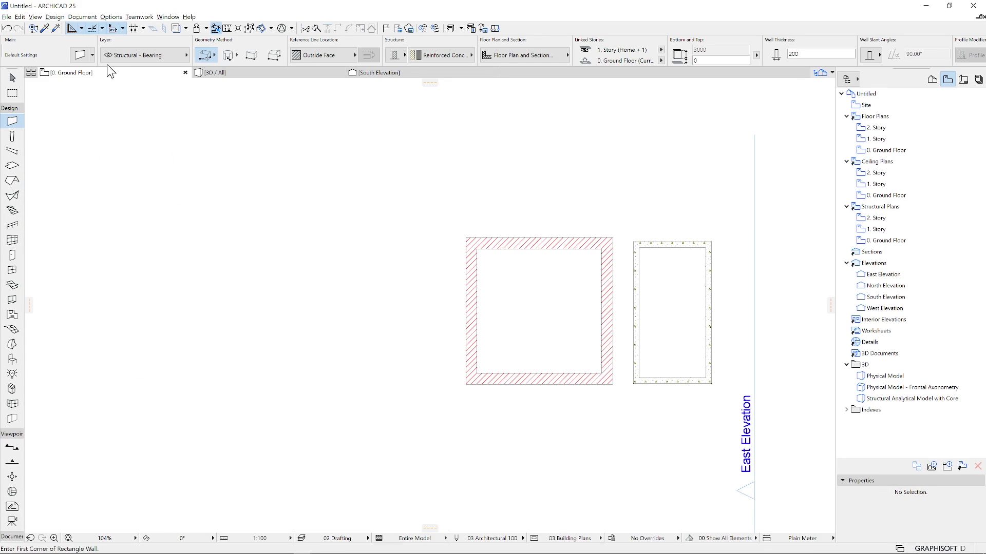
click(92, 55)
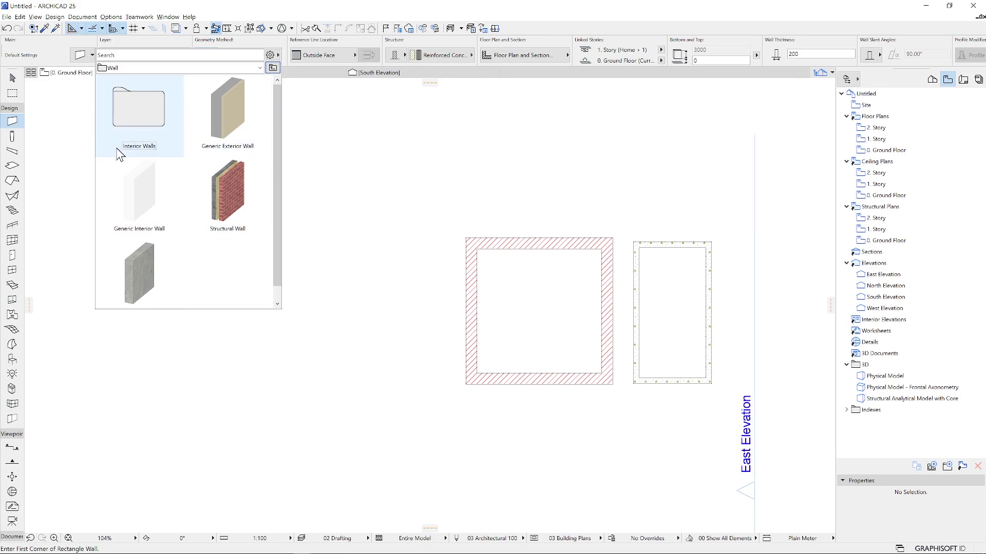
click(344, 200)
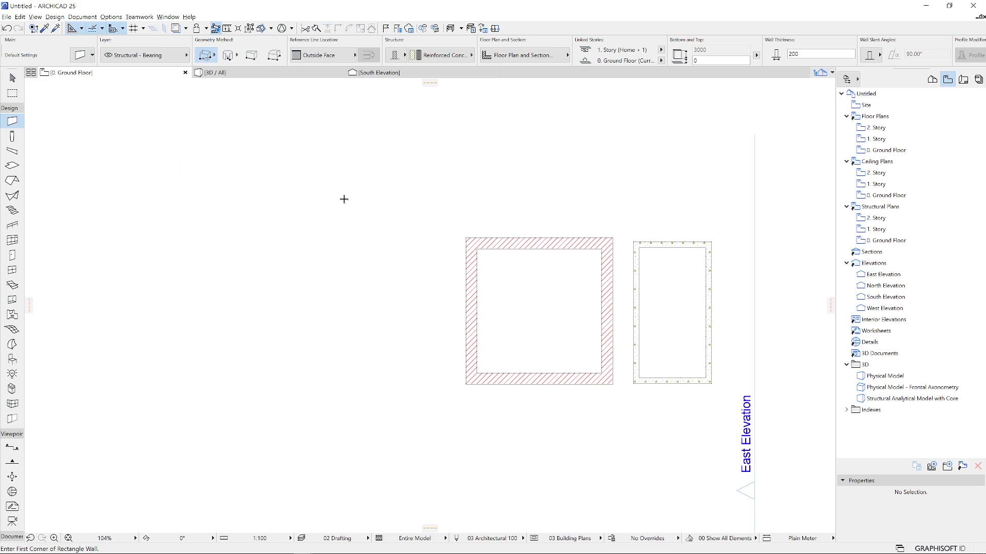
Show the Favorites palette from Window > Palettes
click(167, 18)
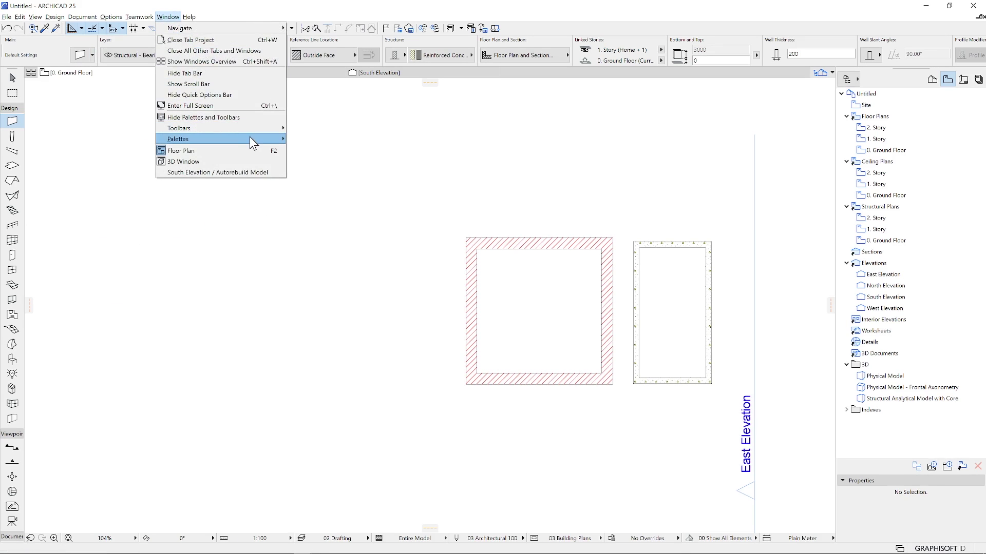
mouse_move(250, 138)
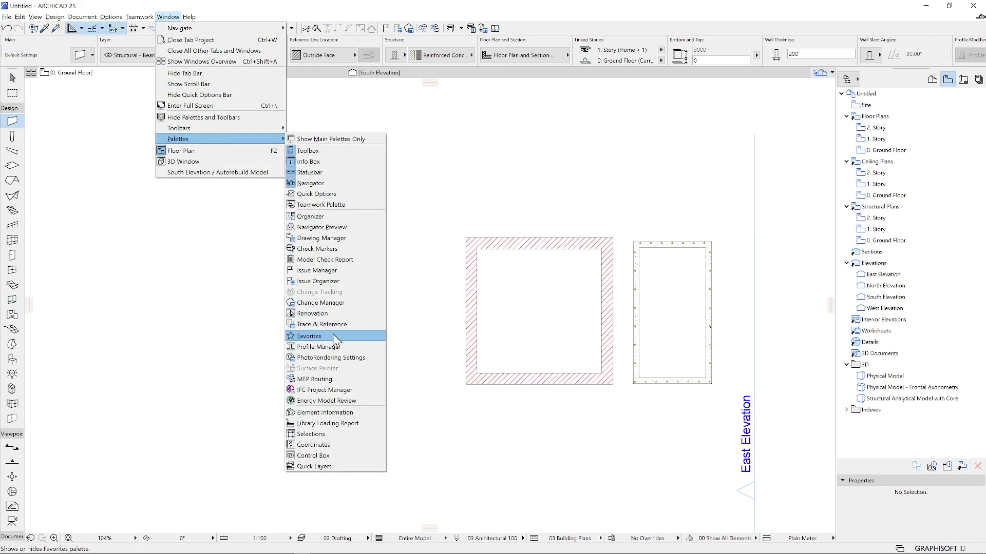
click(369, 337)
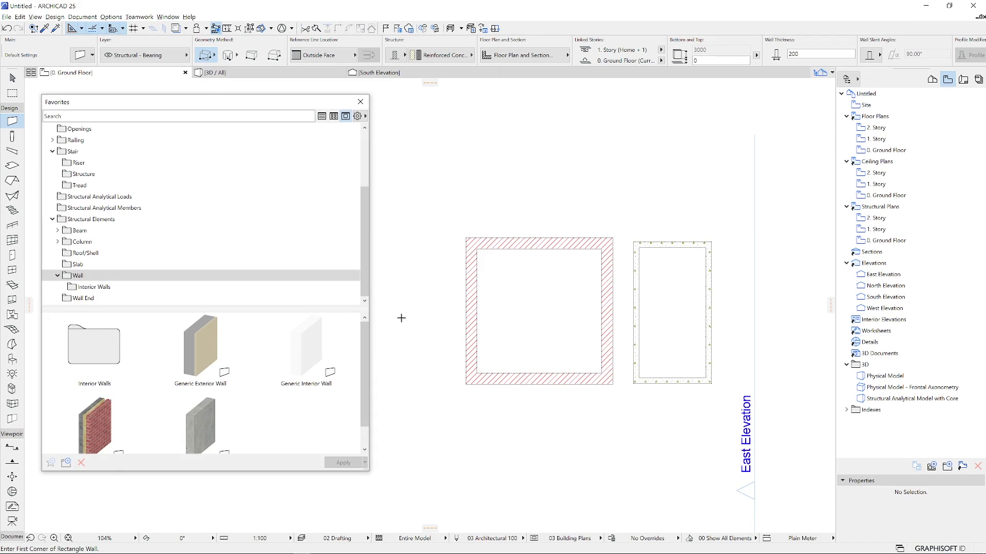
Select the Curtain Wall folder in the Favorites tree and look through the gear options menu
drag(365, 273, 357, 200)
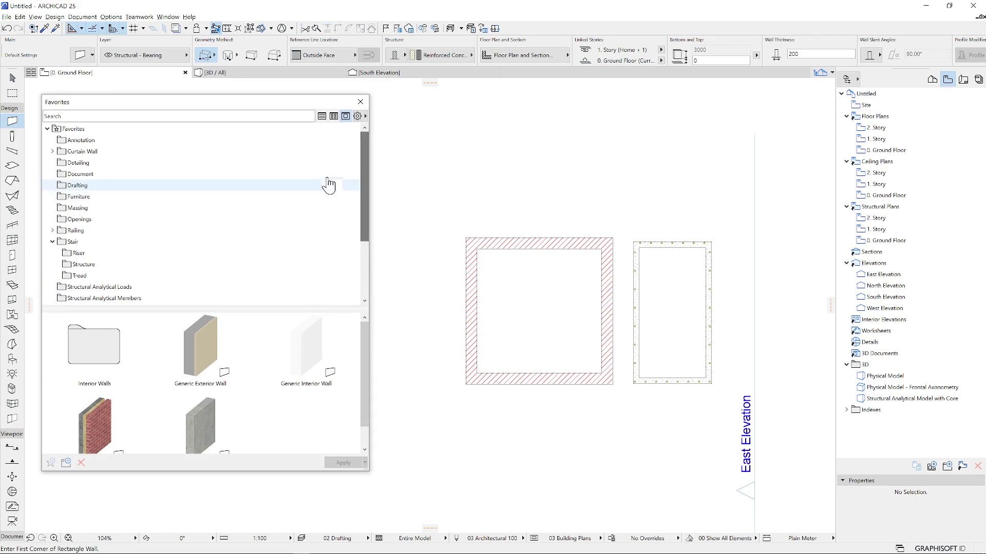
click(102, 154)
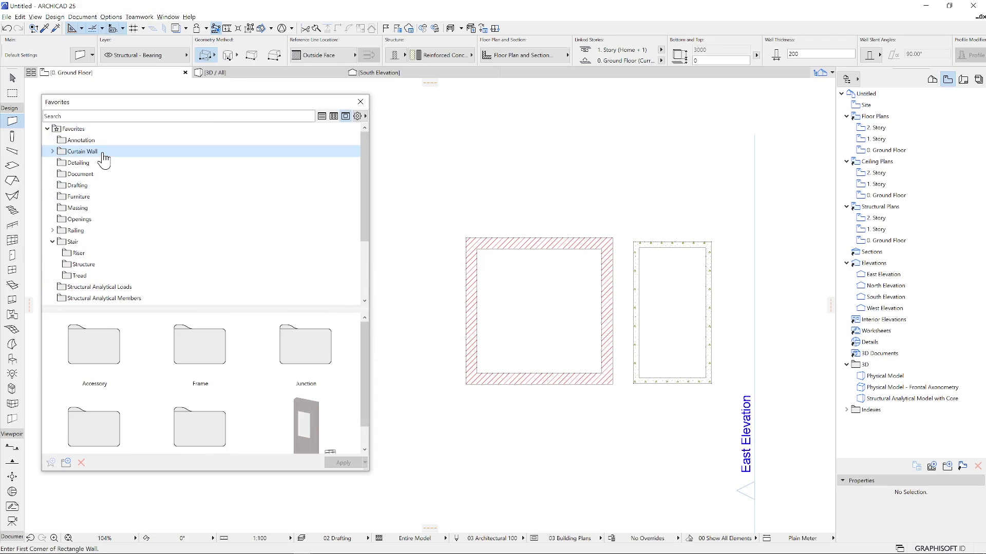
scroll(106, 164, down, 2)
click(364, 116)
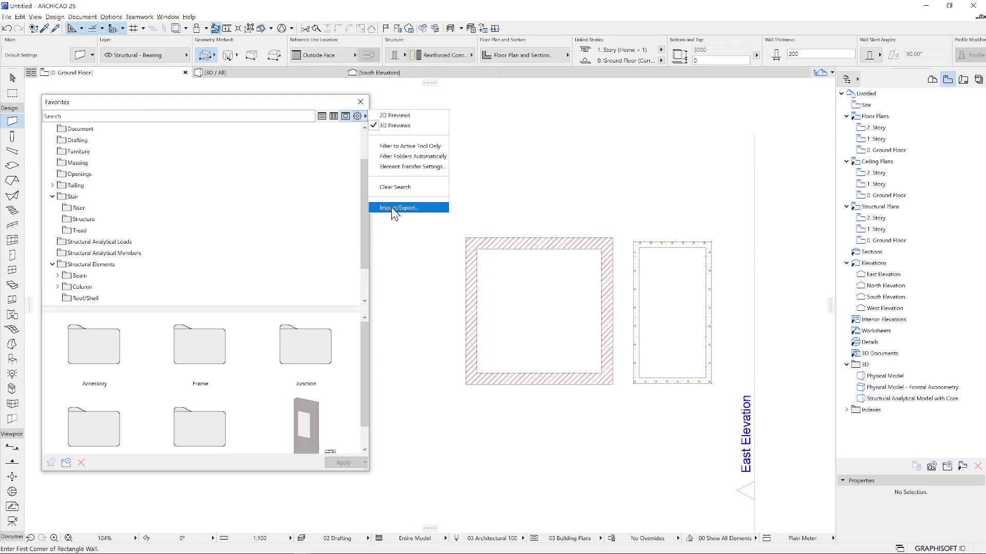
click(304, 201)
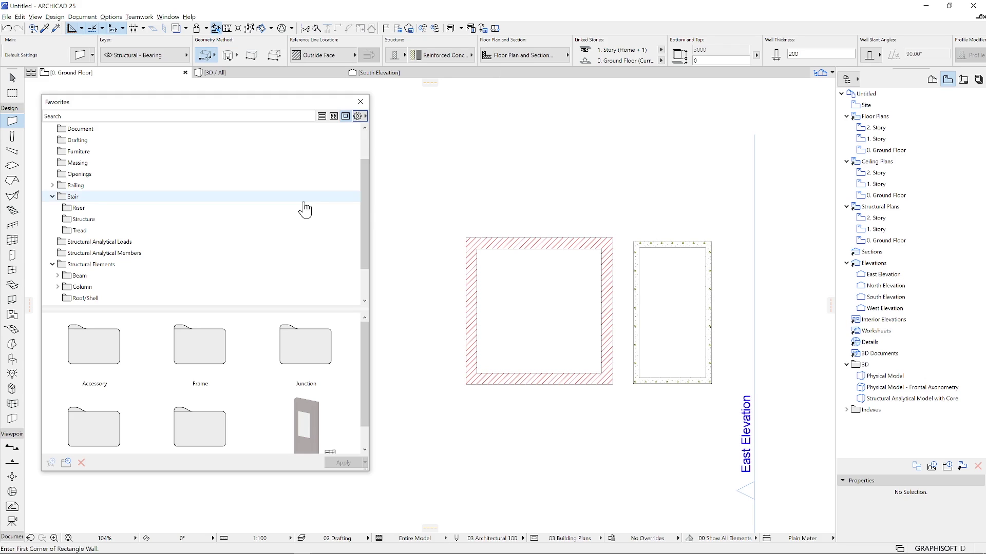
scroll(304, 209, down, 2)
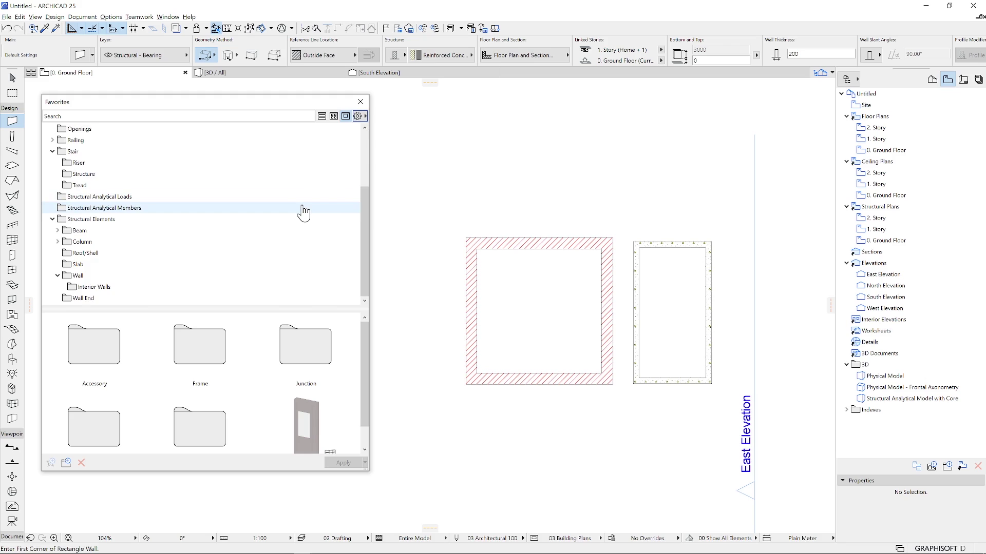
With the Arrow tool active, select the Riser folder and enable Filter to Active Tool Only
click(12, 77)
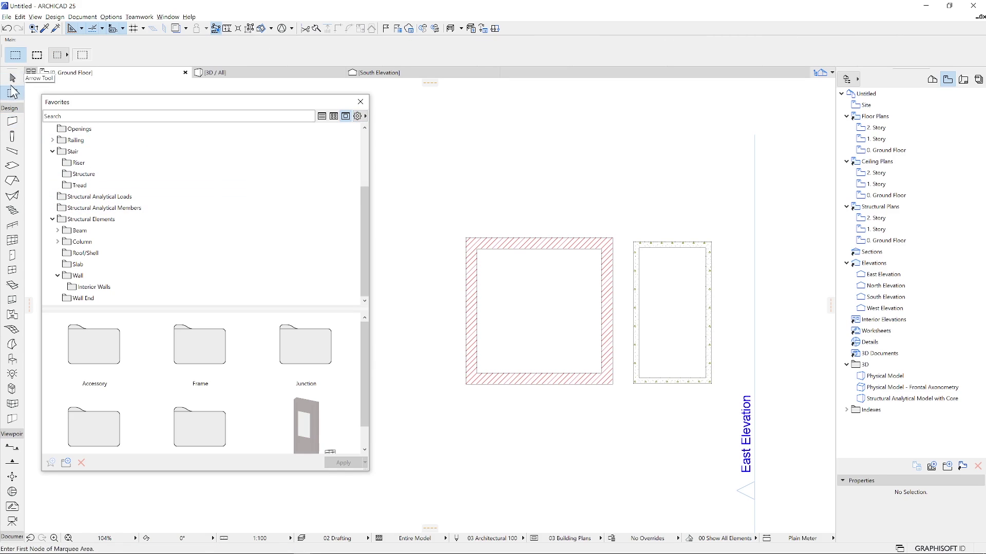
click(86, 165)
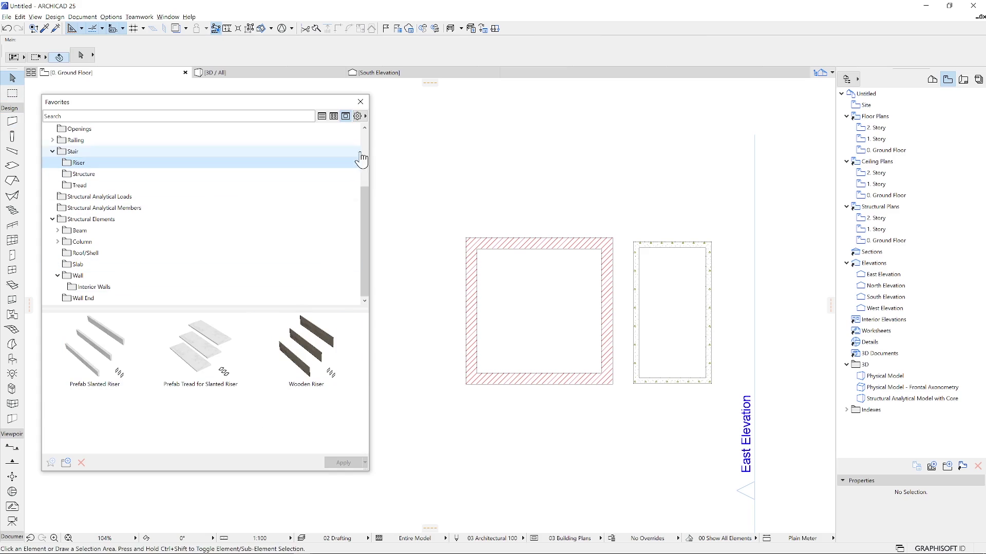
click(358, 116)
click(410, 147)
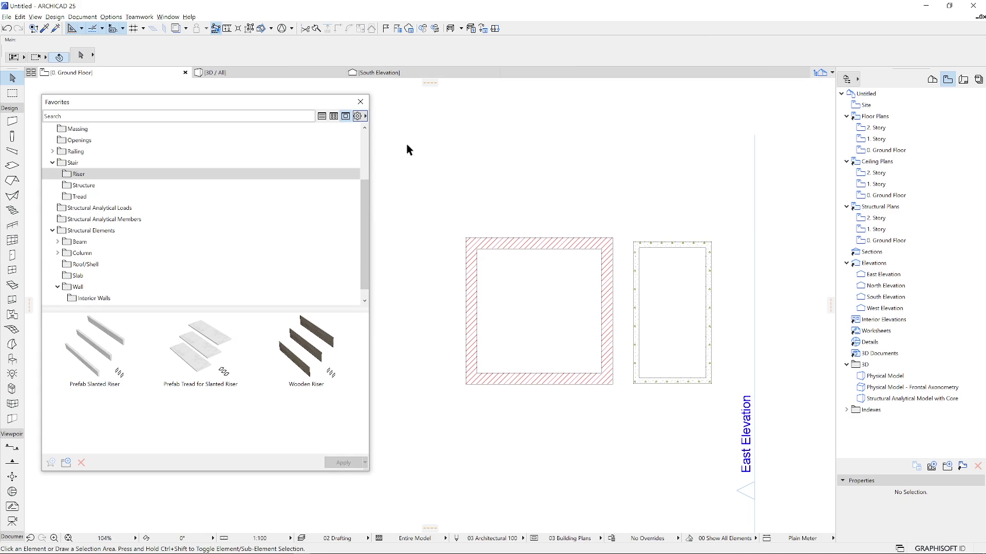
With the Wall tool active, expand Structural Elements > Wall to reveal the Interior Walls folder
click(11, 123)
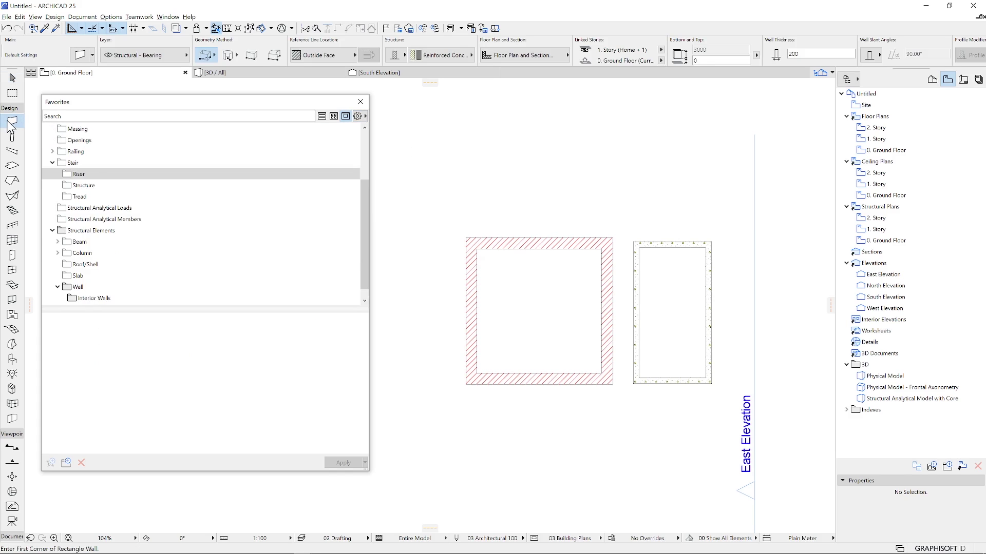
click(88, 231)
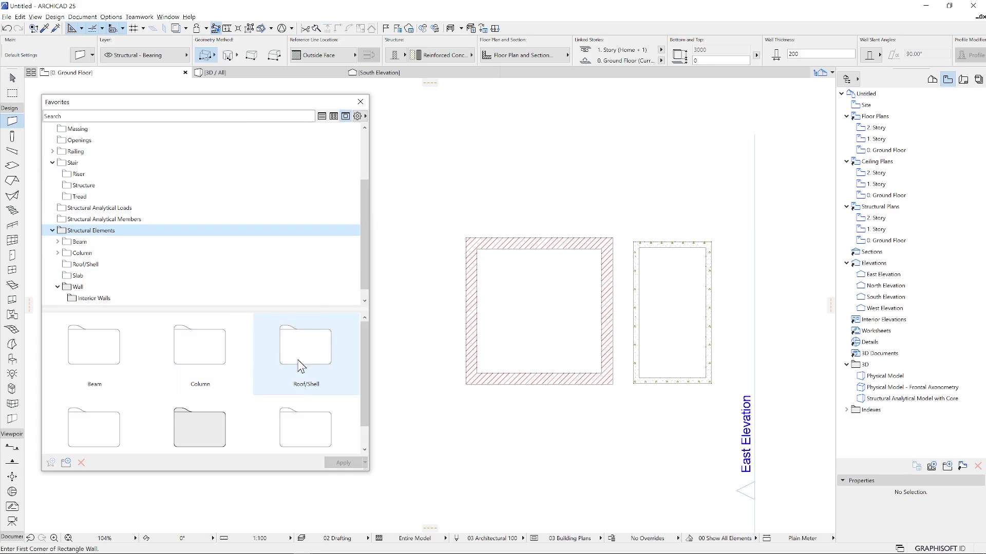
drag(308, 309, 301, 208)
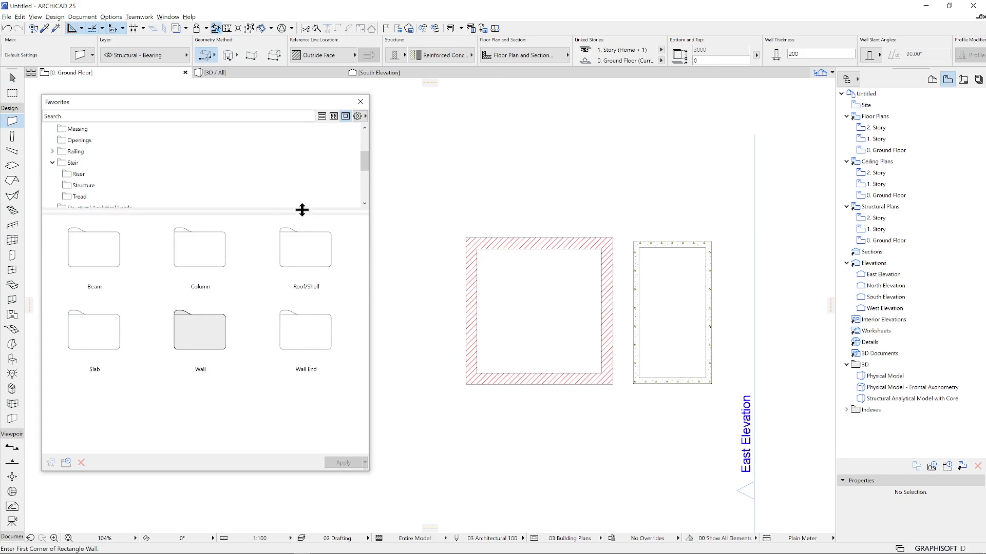
double_click(205, 329)
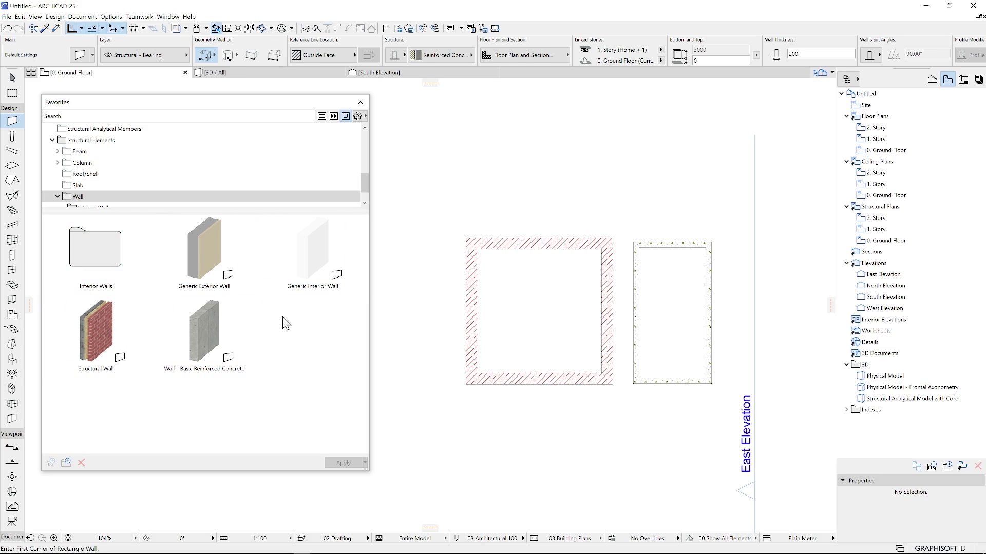
scroll(121, 204, down, 1)
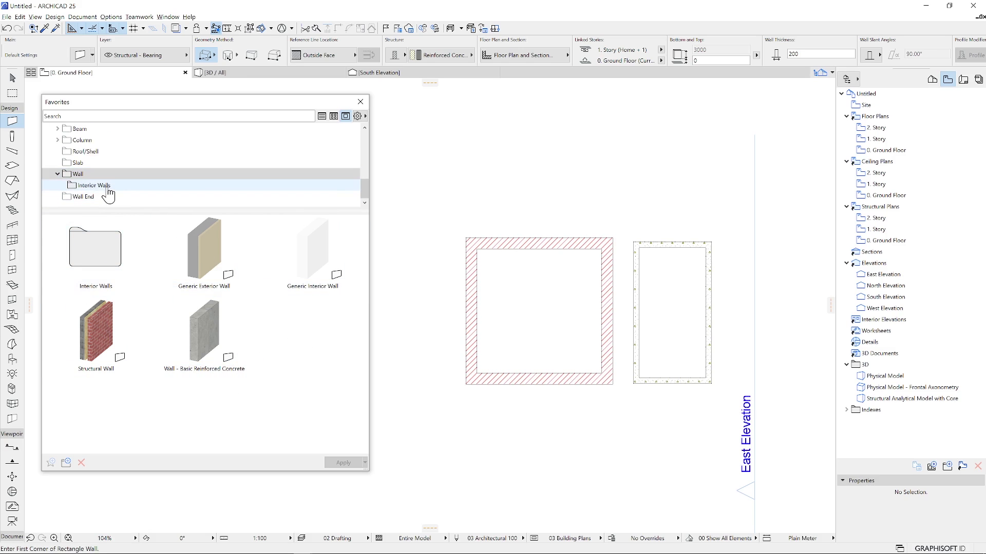
click(105, 187)
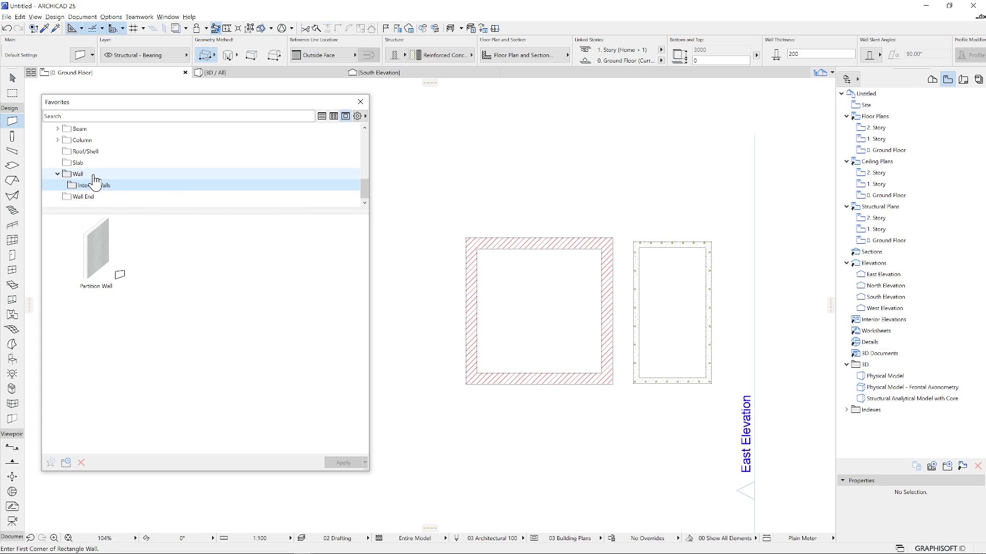
click(95, 179)
Drag Interior Walls up beside Wall under Structural Elements, cancelling deletion of Partition Wall
click(103, 239)
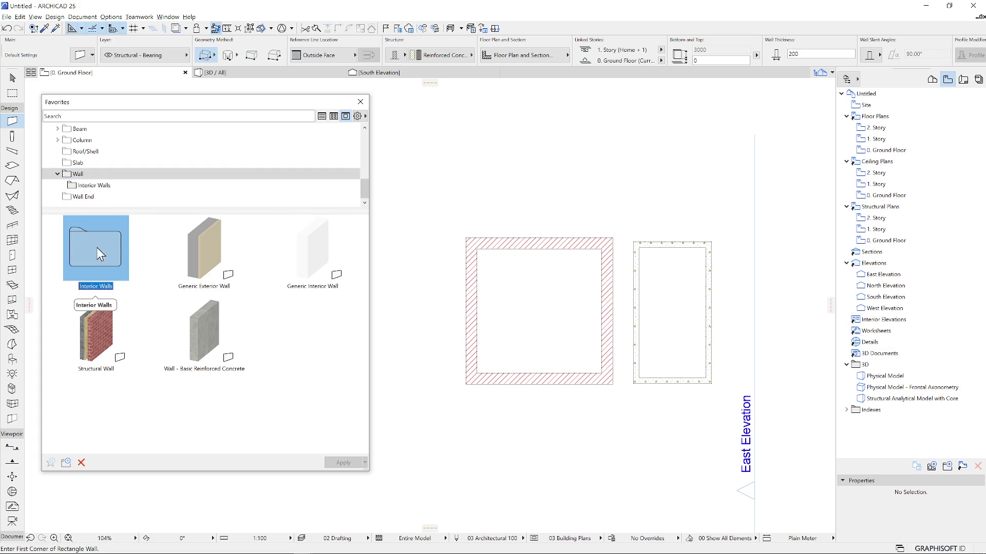
drag(97, 248, 80, 186)
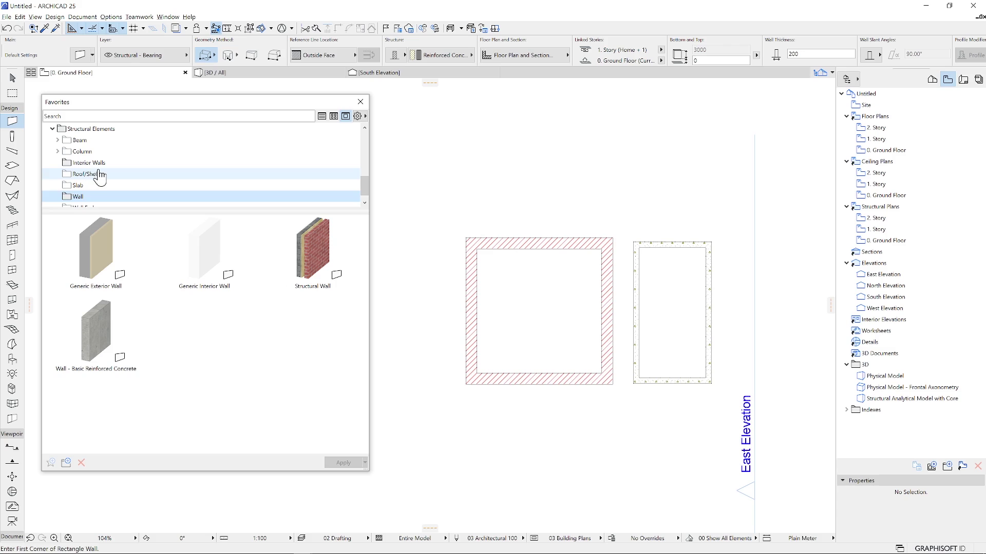
click(105, 164)
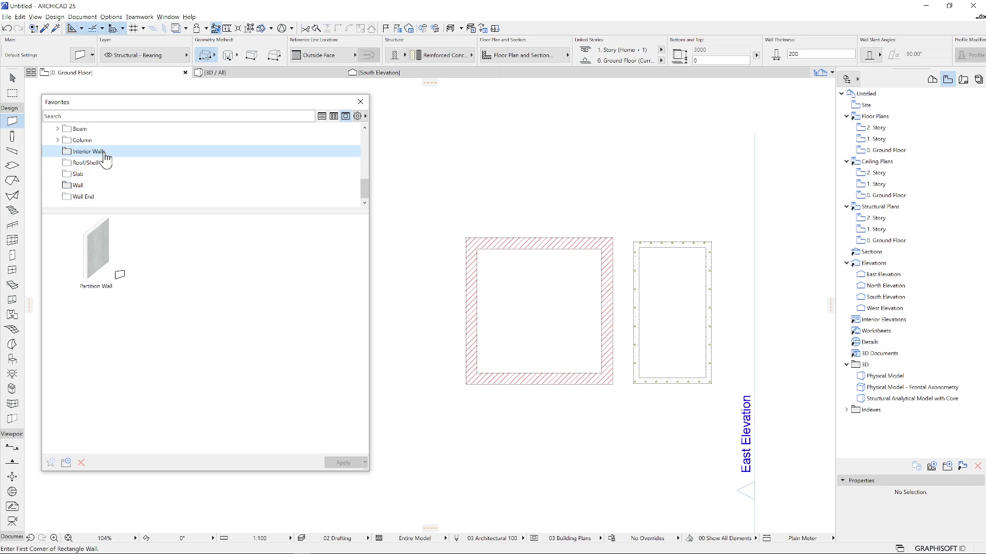
right_click(106, 160)
click(129, 192)
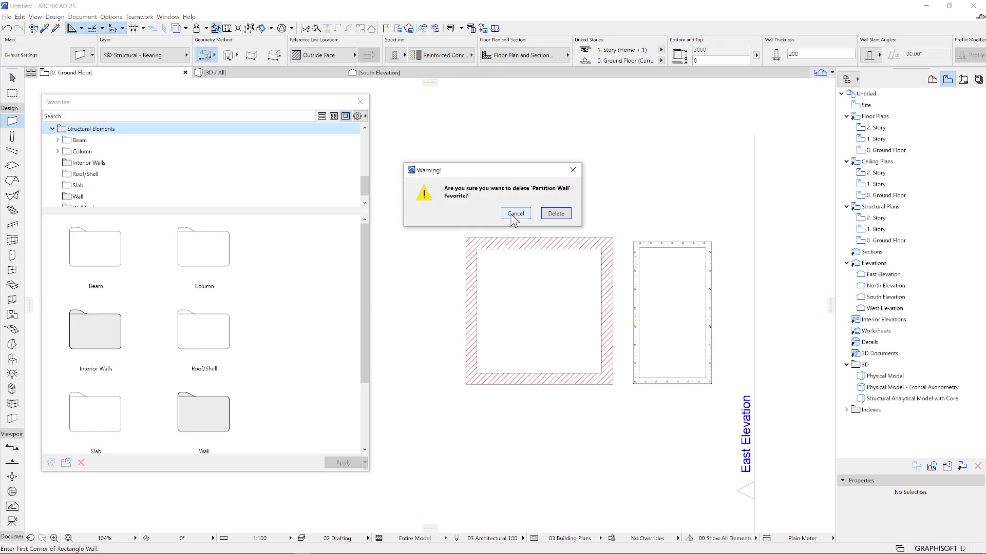
click(513, 214)
Show the Wall favorites as 3D previews after trying 2D, and resize the folder tree
click(156, 198)
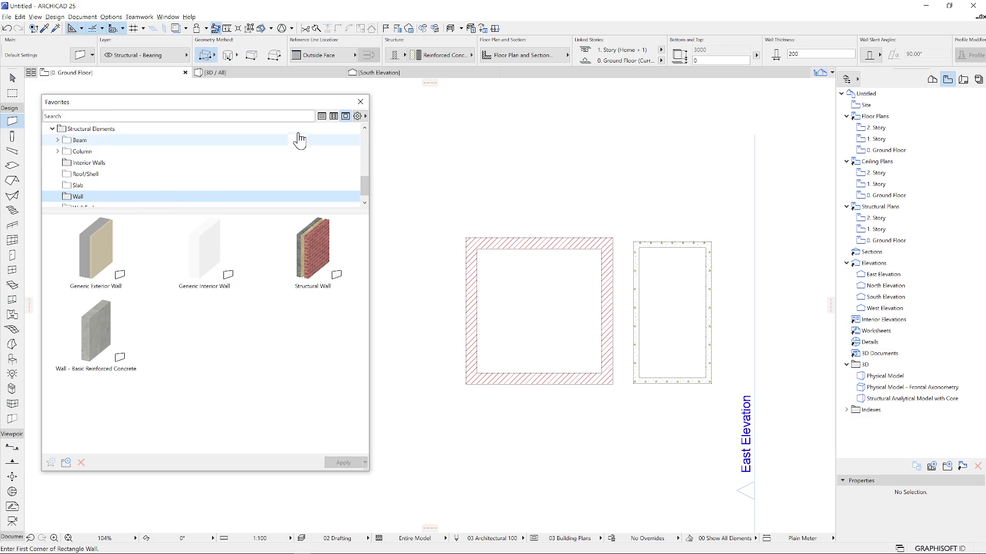
click(358, 116)
click(398, 114)
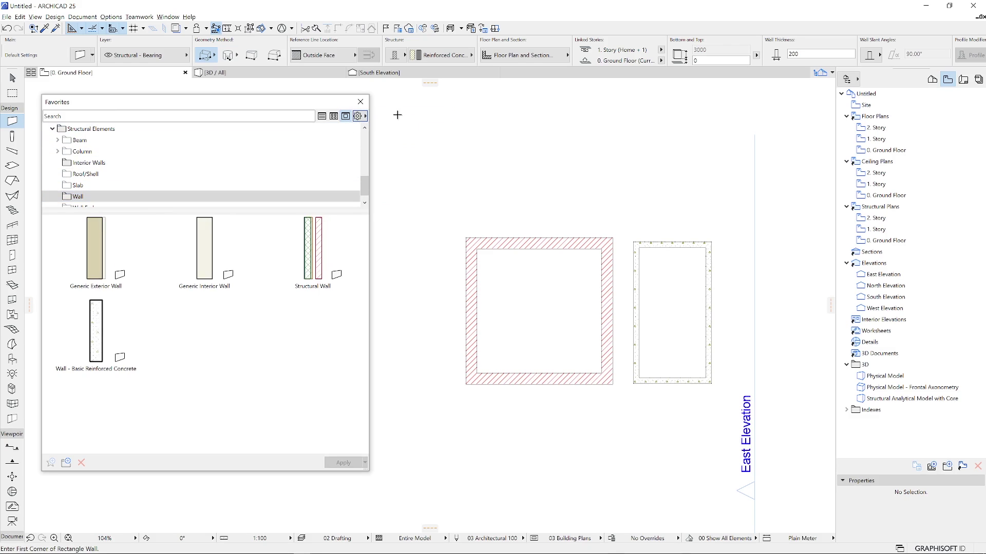
click(358, 116)
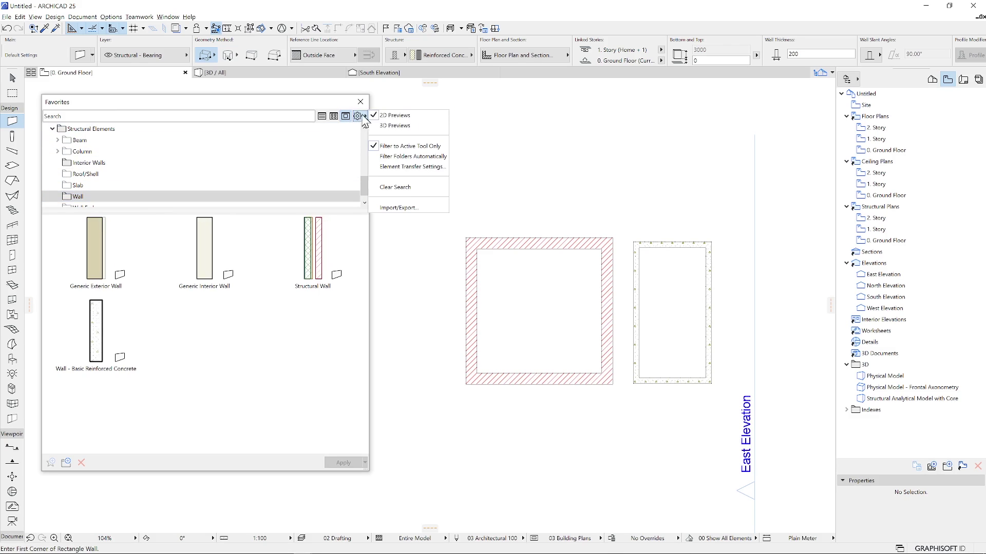
click(393, 126)
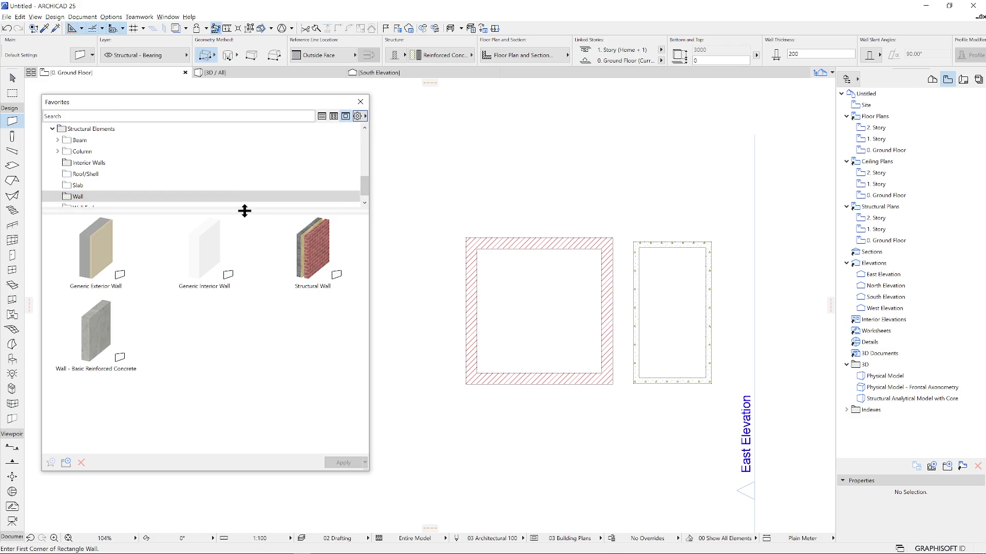
drag(245, 209, 236, 291)
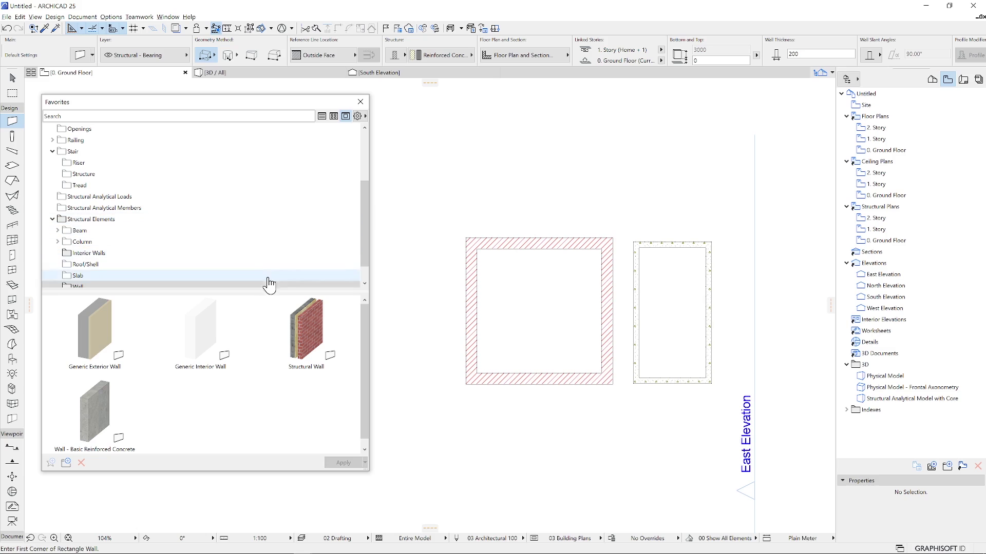
drag(269, 292, 265, 271)
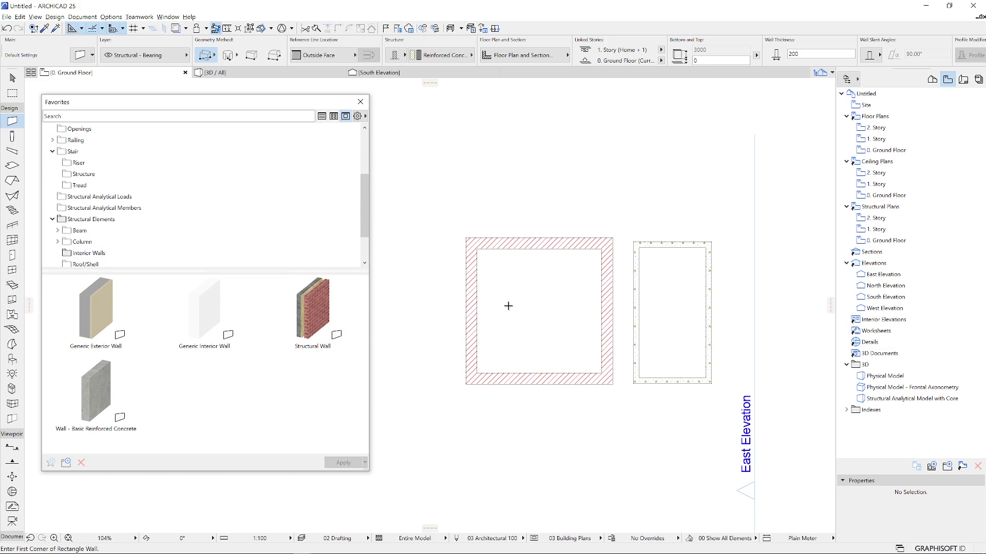
Save the left brick wall as a new favorite named 'Brick Wall 380mm'
shift+click(471, 307)
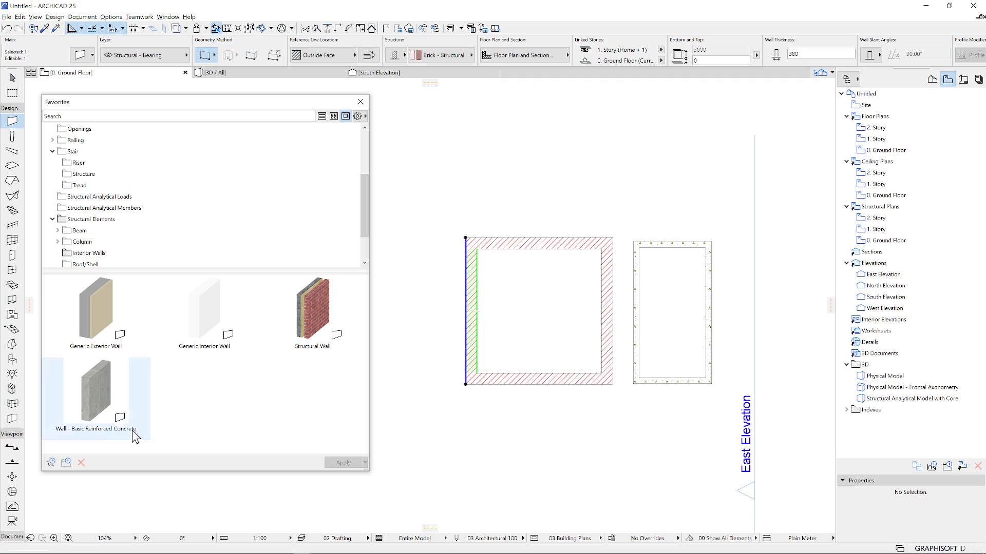
click(51, 463)
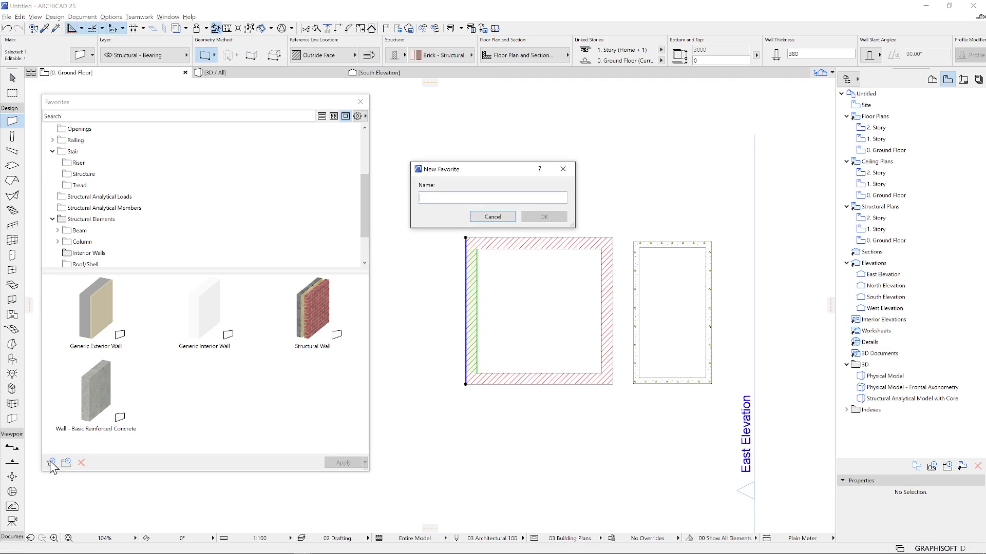
text(Bric)
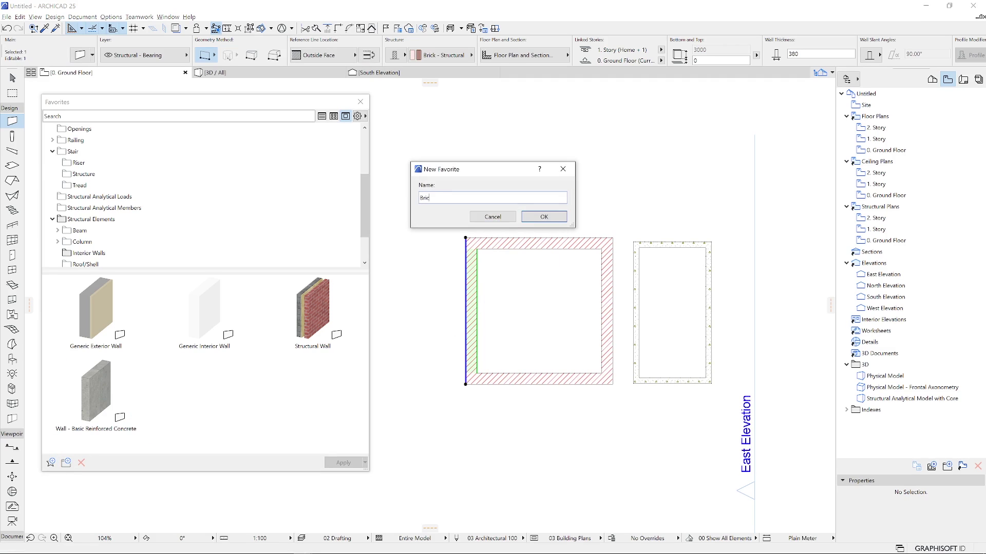
text(k Wall 380mm)
click(542, 217)
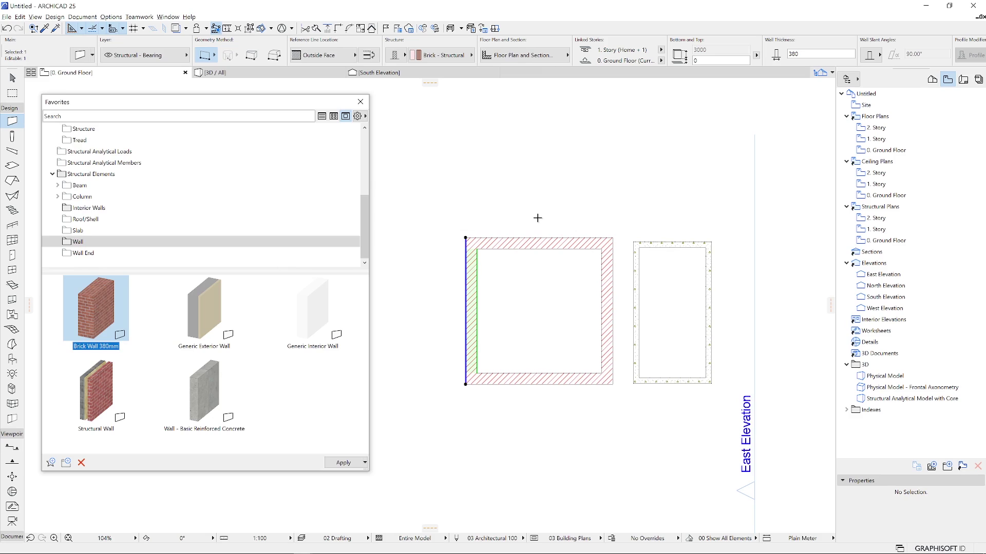
click(79, 55)
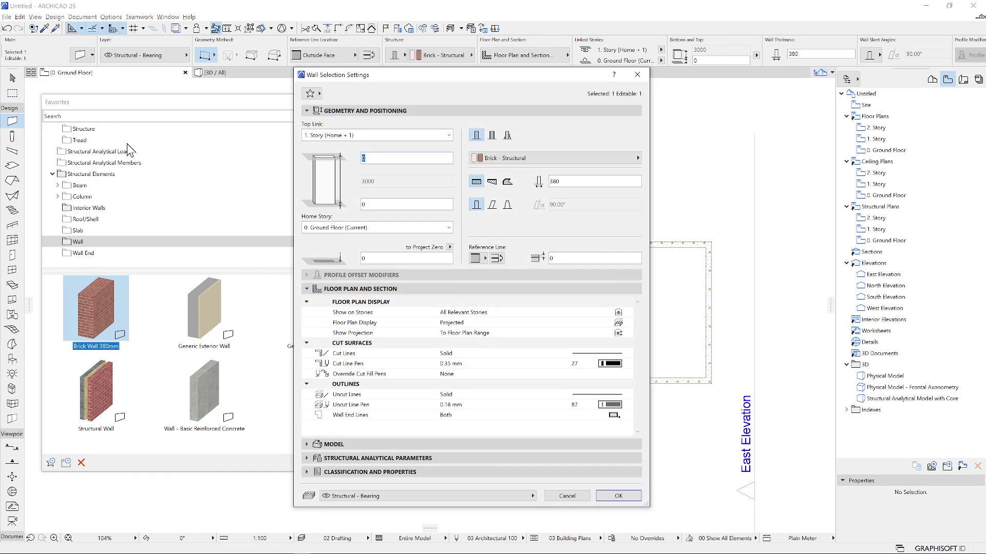
click(315, 95)
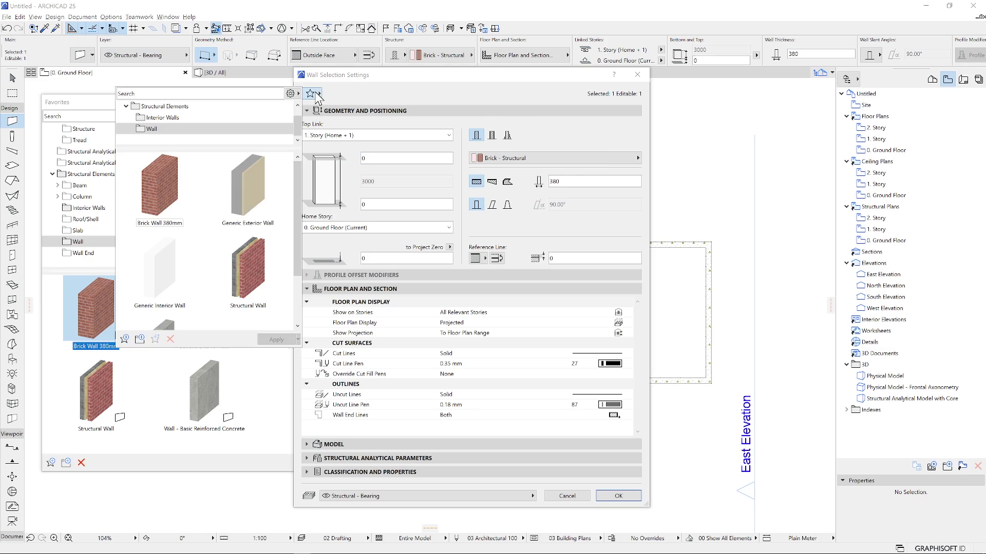
click(124, 339)
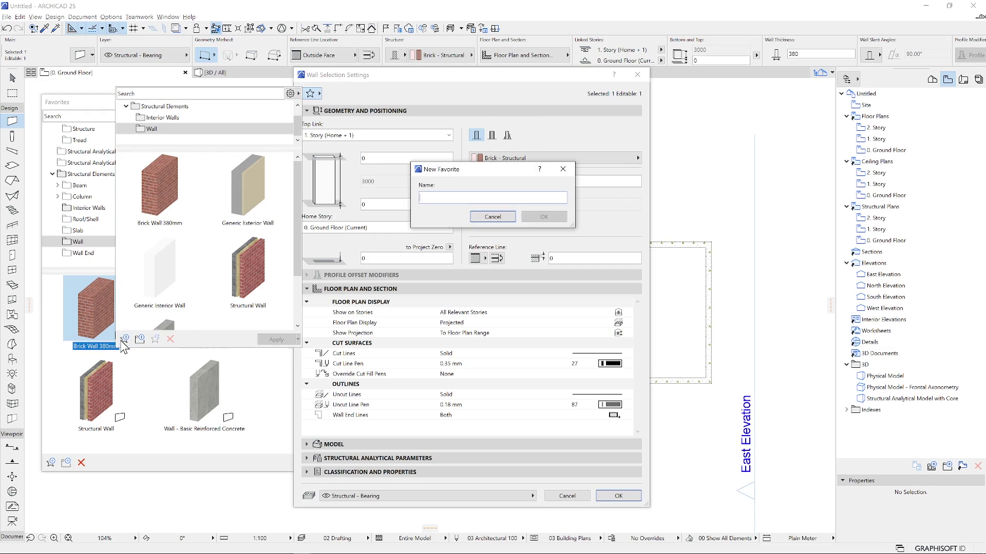
text(Brick W)
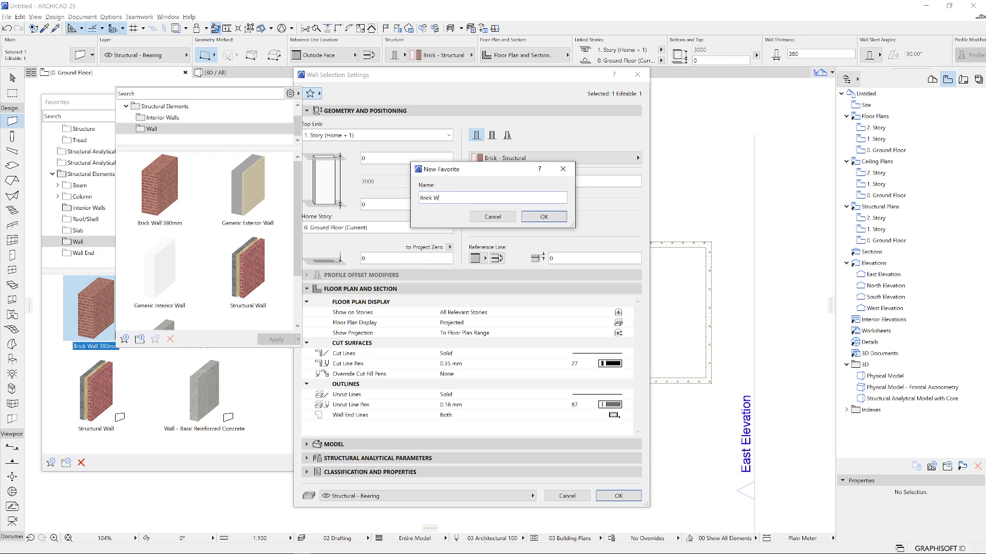
text(all 380mm)
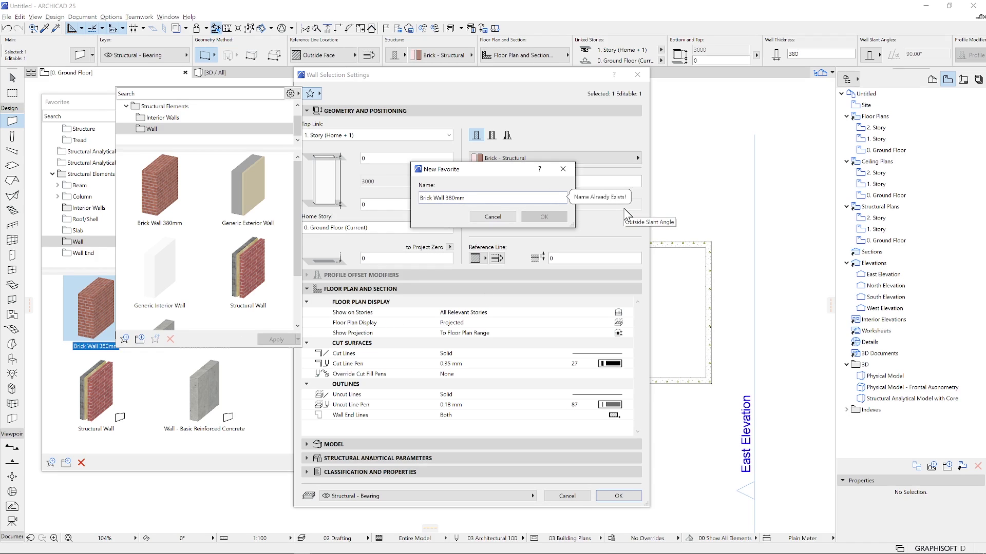
click(493, 217)
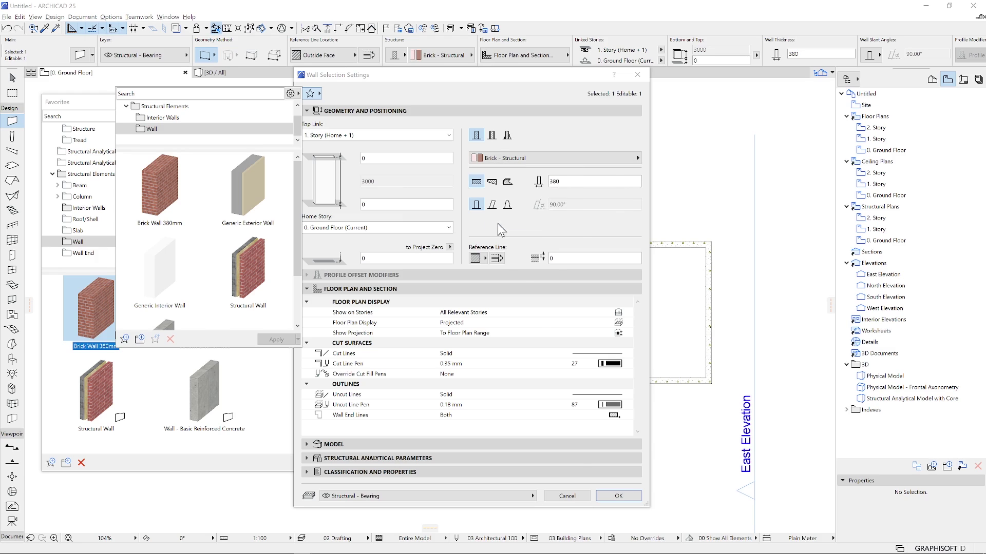
Draw a two-corner rectangle of Brick Wall 380mm walls above the square room
click(567, 496)
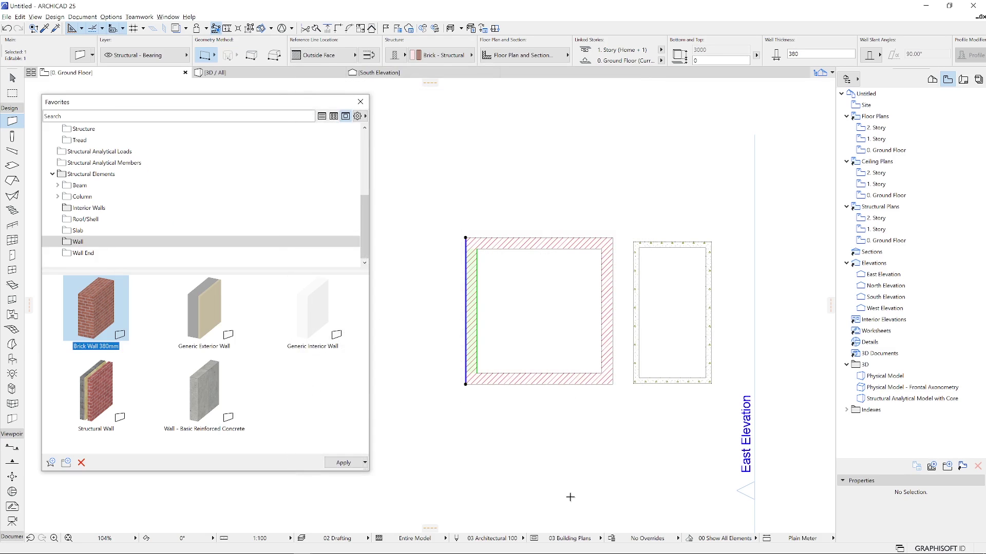
key(Escape)
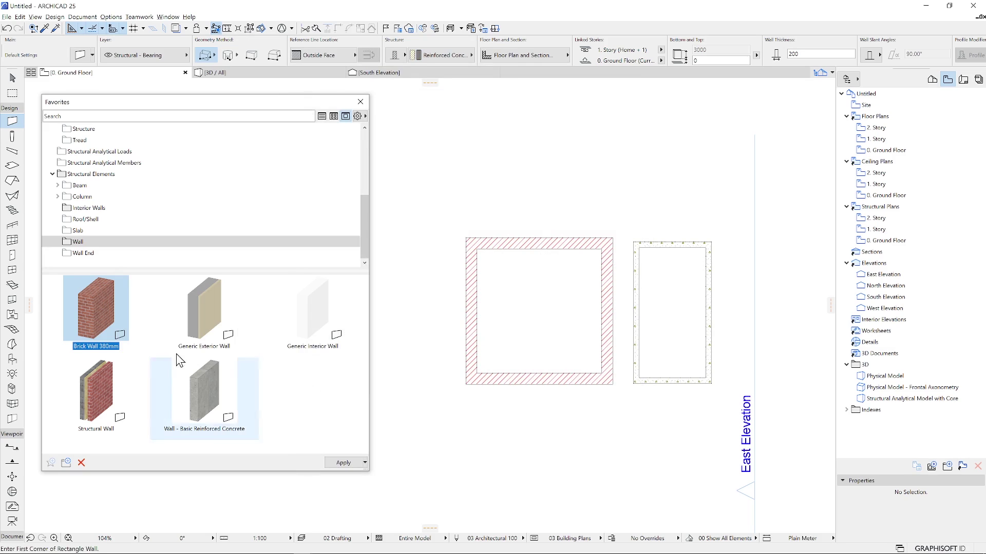
double_click(97, 303)
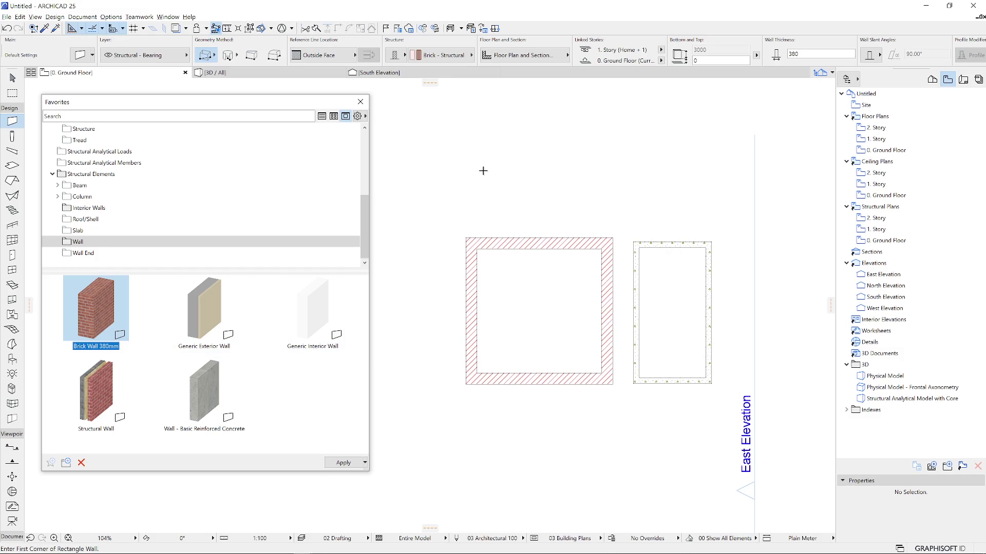
click(465, 156)
click(626, 225)
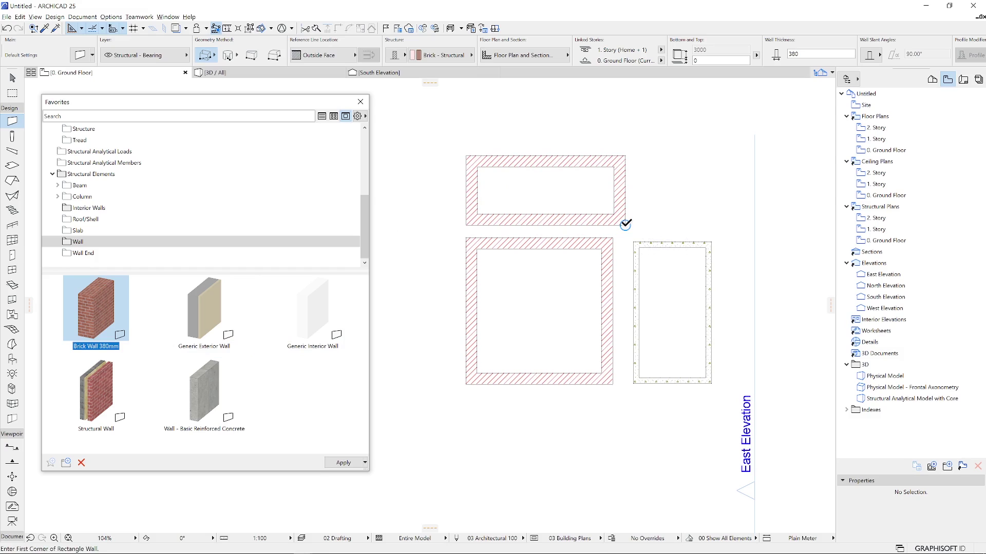
key(Escape)
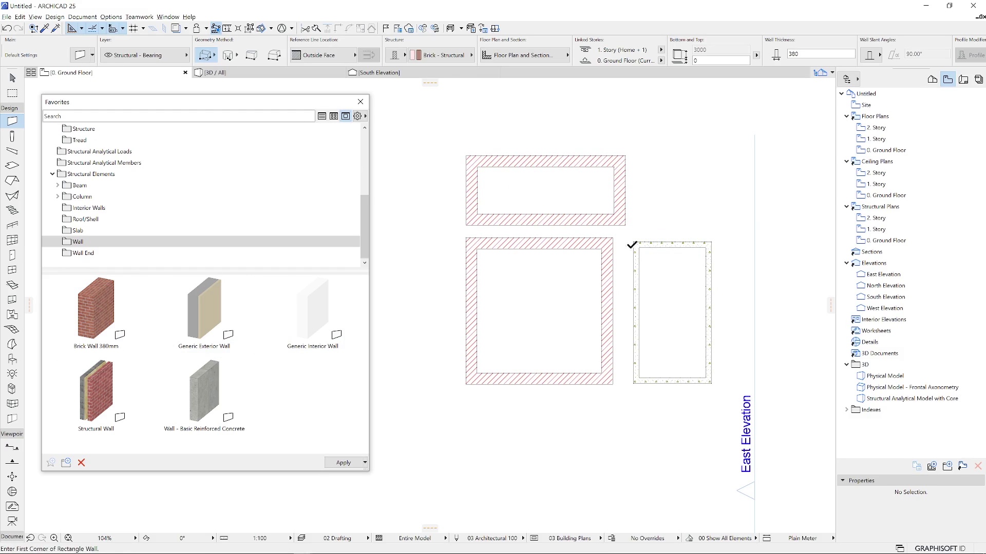
Apply the Brick Wall 380mm favorite to the right-hand concrete rectangle's walls
click(639, 286)
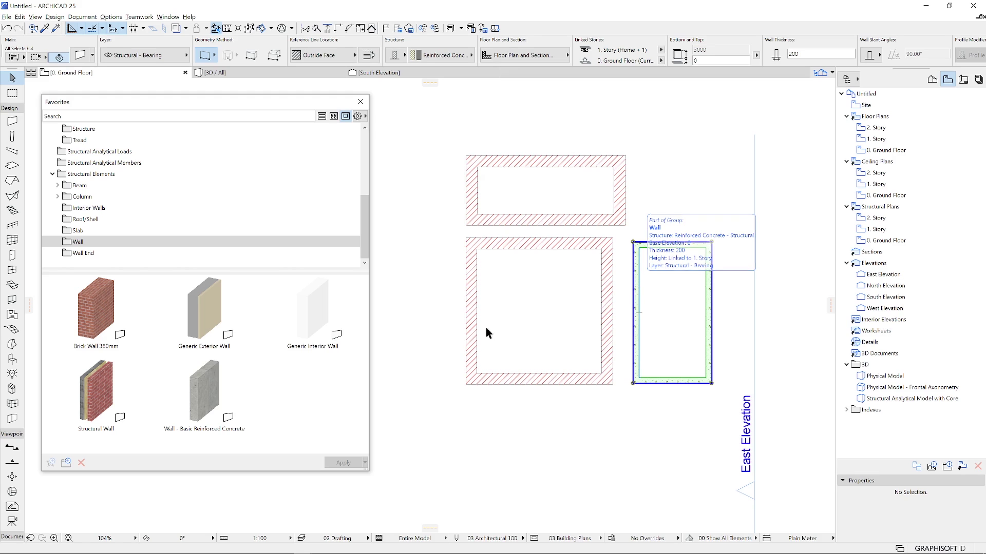
click(104, 303)
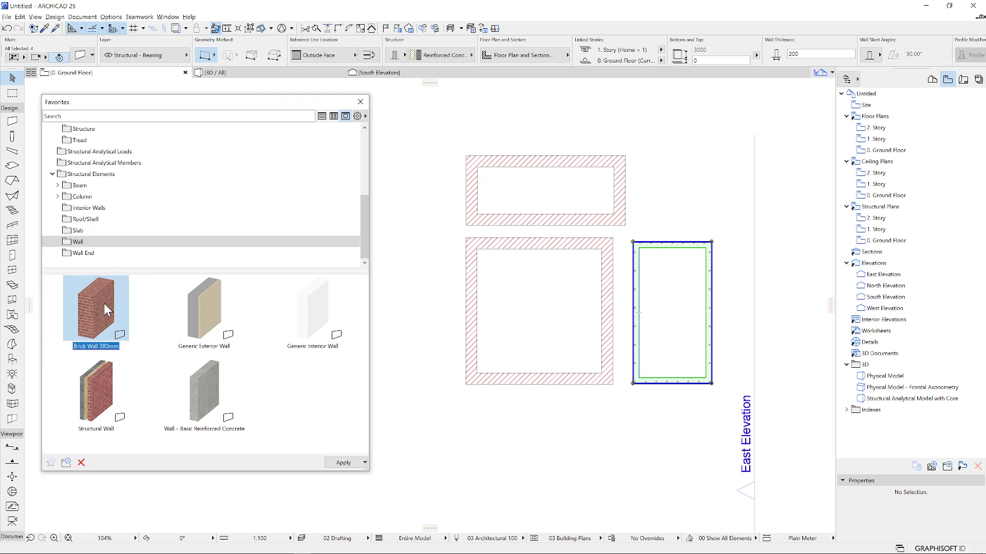
click(343, 464)
click(648, 419)
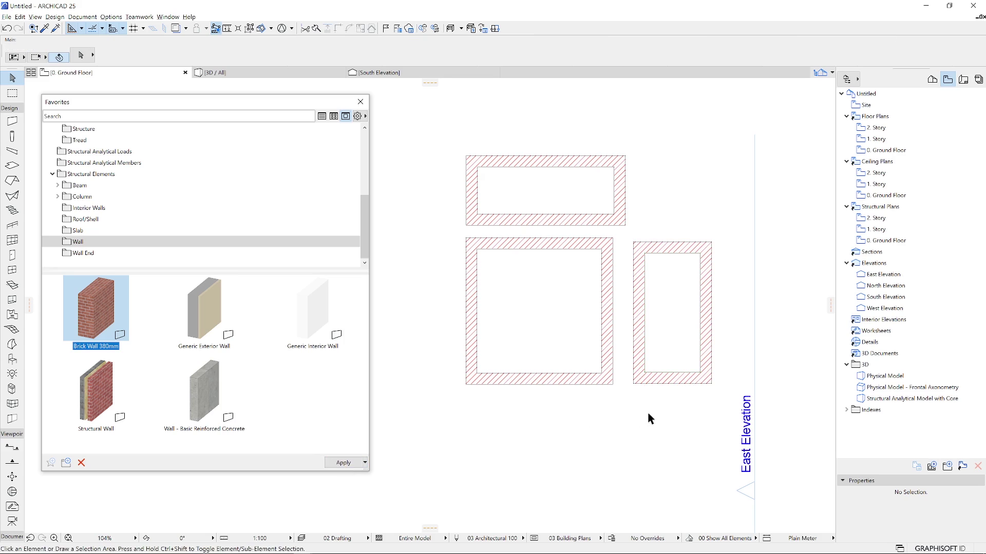